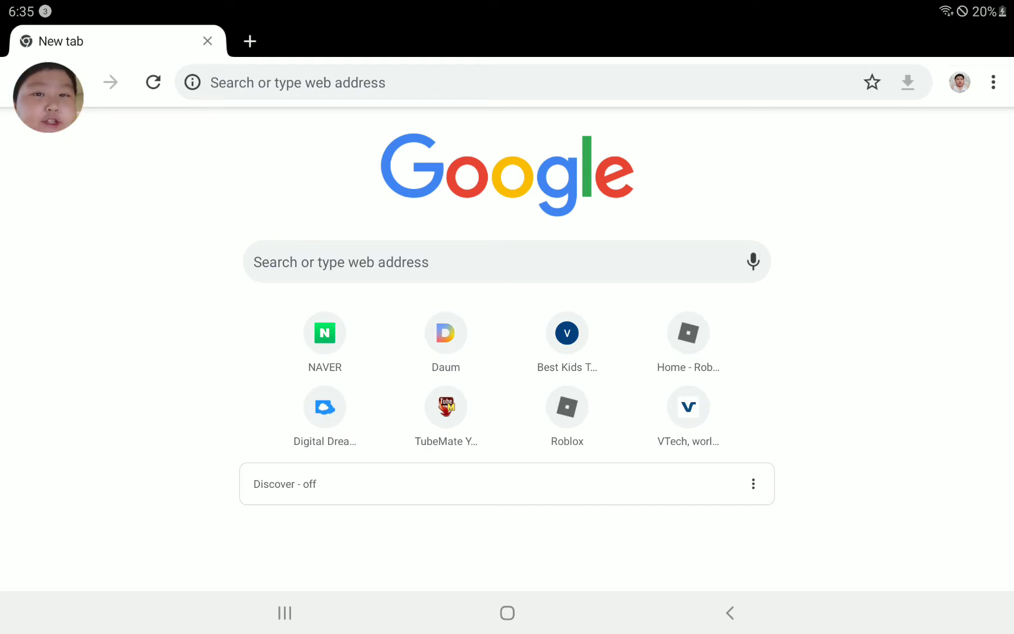
Go to the Roblox home page from the new-tab shortcut tile.
click(689, 337)
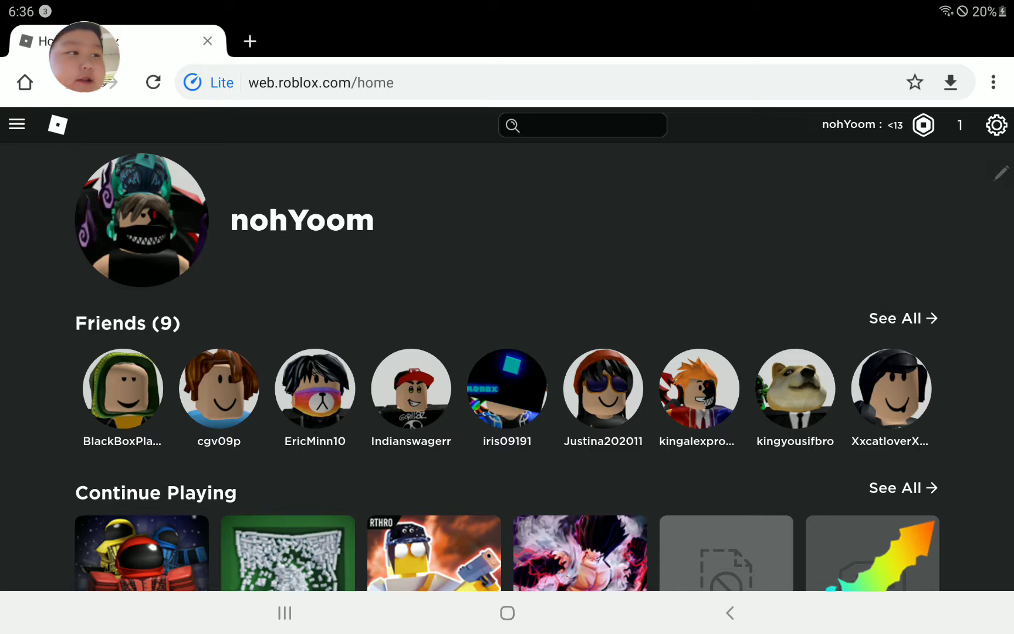
Switch Chrome to the Desktop site version of Roblox and reveal the site navigation panel.
click(993, 82)
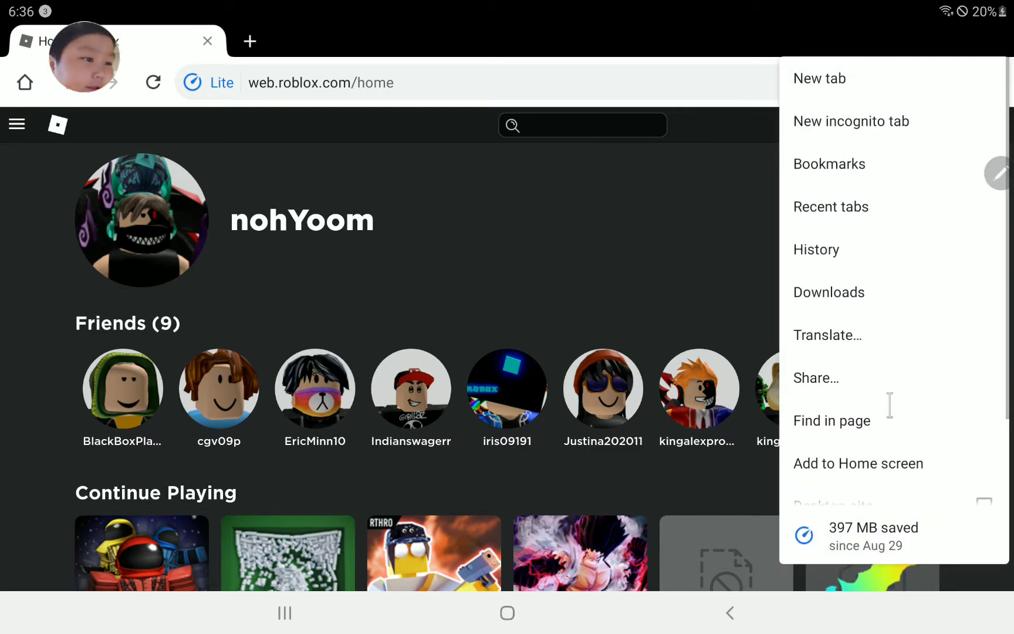
scroll(894, 317, down, 2)
click(984, 399)
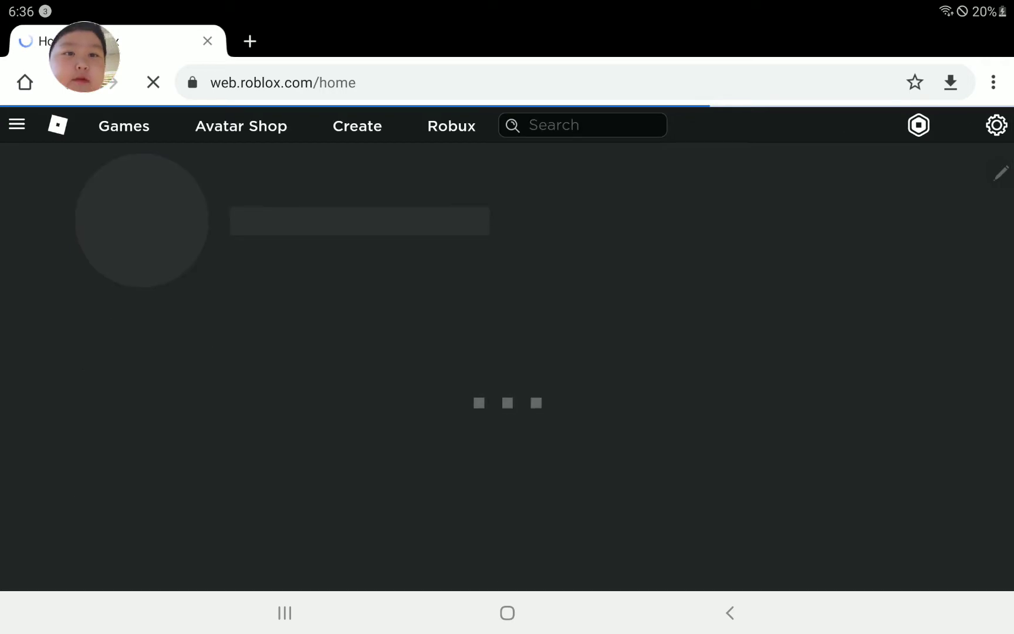
scroll(507, 318, down, 5)
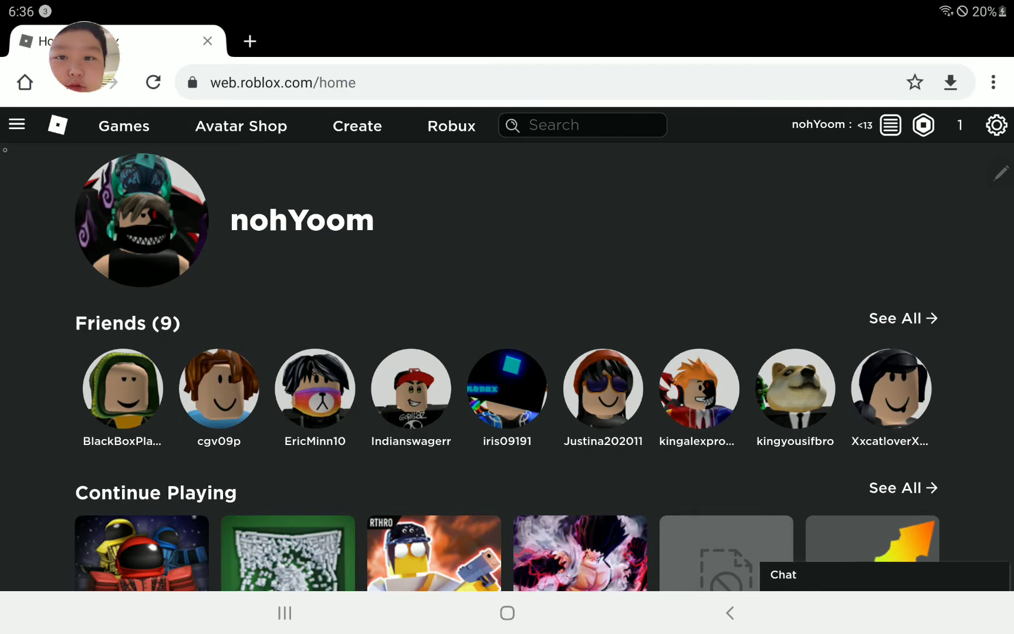
click(17, 123)
Browse the Avatar Editor's Clothing and Costumes categories, then head to the Avatar Shop catalog.
click(61, 323)
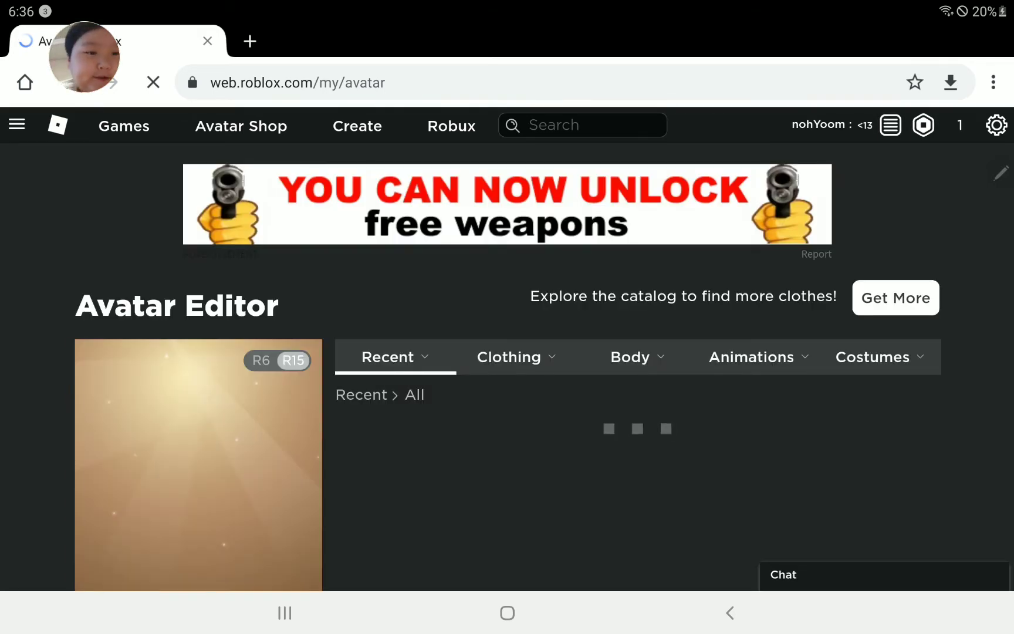
scroll(506, 335, down, 2)
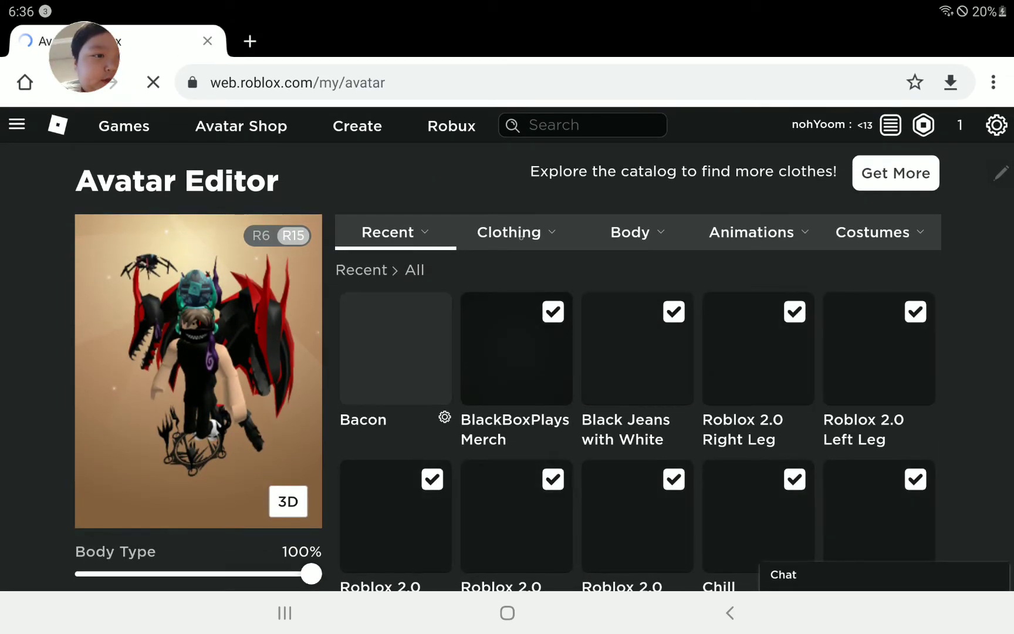
click(495, 369)
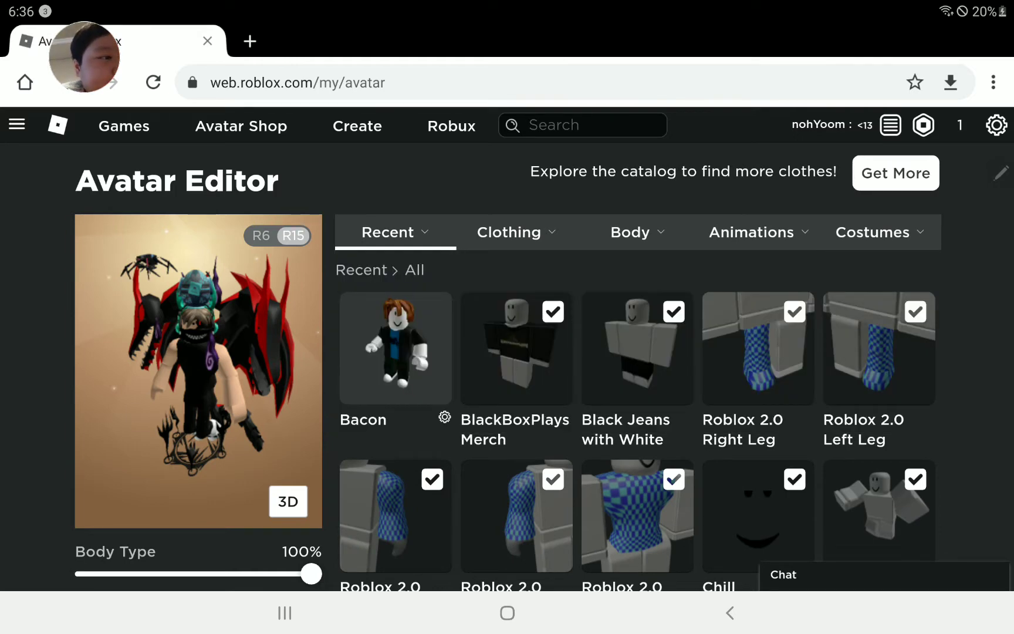
click(872, 232)
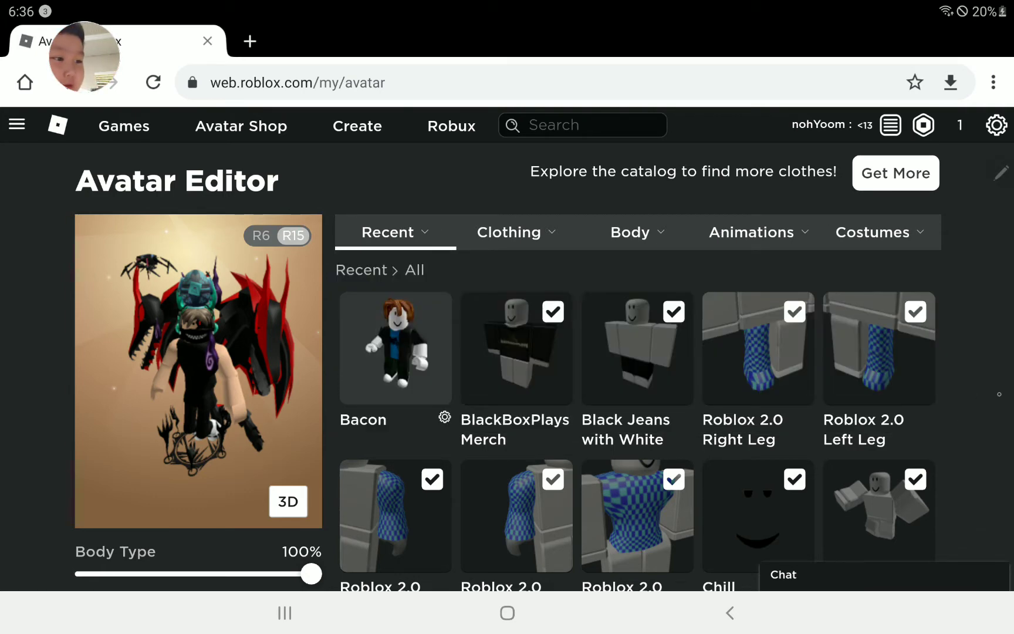
scroll(507, 356, down, 1)
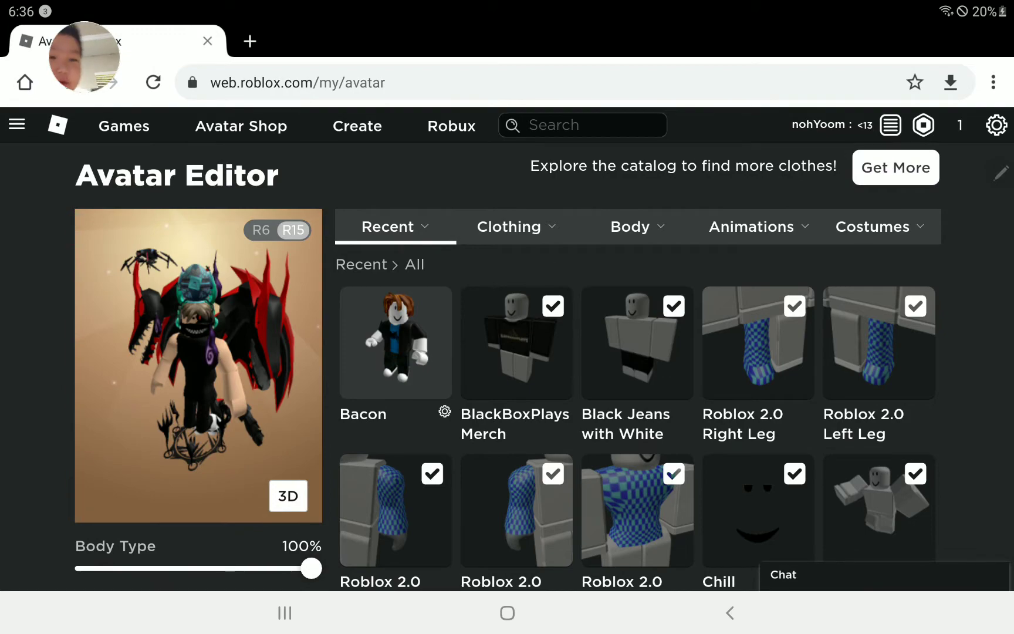
scroll(507, 356, down, 2)
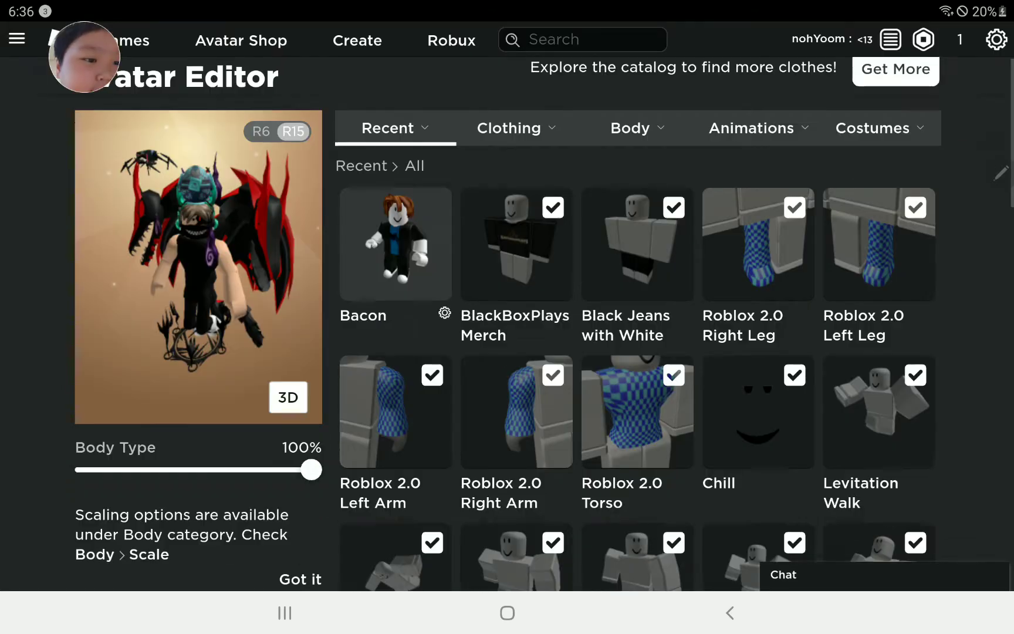
scroll(638, 356, down, 5)
scroll(638, 357, down, 2)
scroll(638, 357, down, 3)
scroll(638, 357, down, 2)
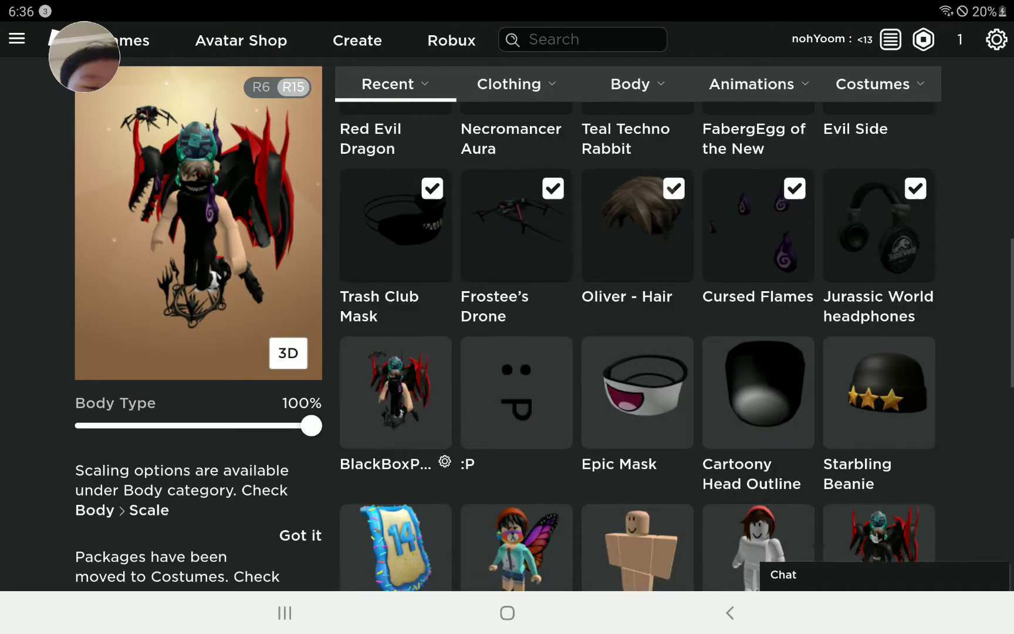
scroll(639, 346, down, 5)
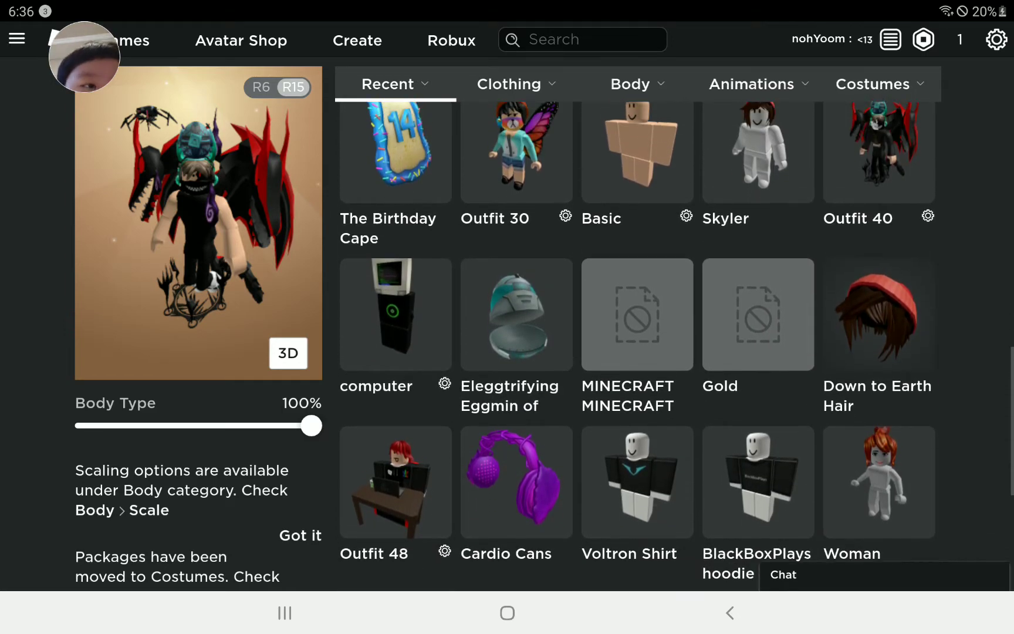
scroll(638, 357, up, 2)
scroll(639, 356, up, 2)
scroll(637, 357, up, 2)
scroll(638, 357, up, 5)
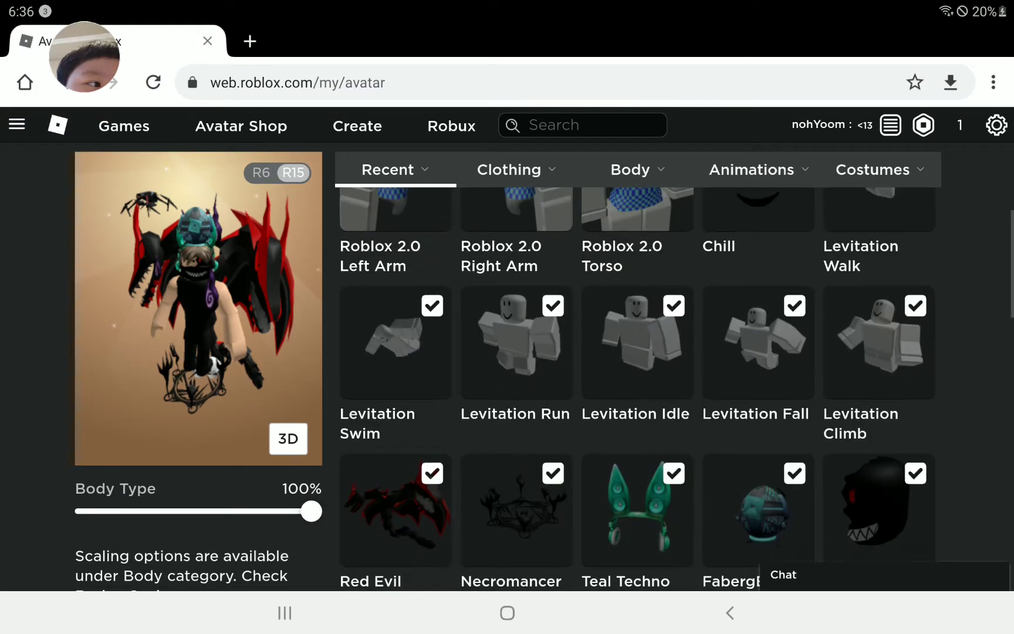
scroll(638, 356, up, 5)
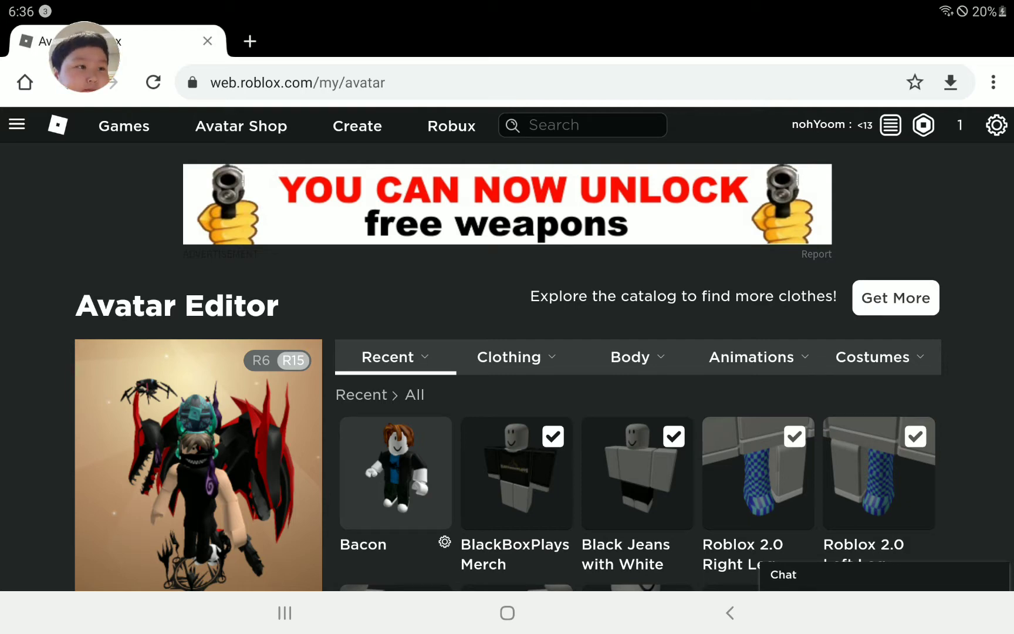
scroll(508, 357, down, 2)
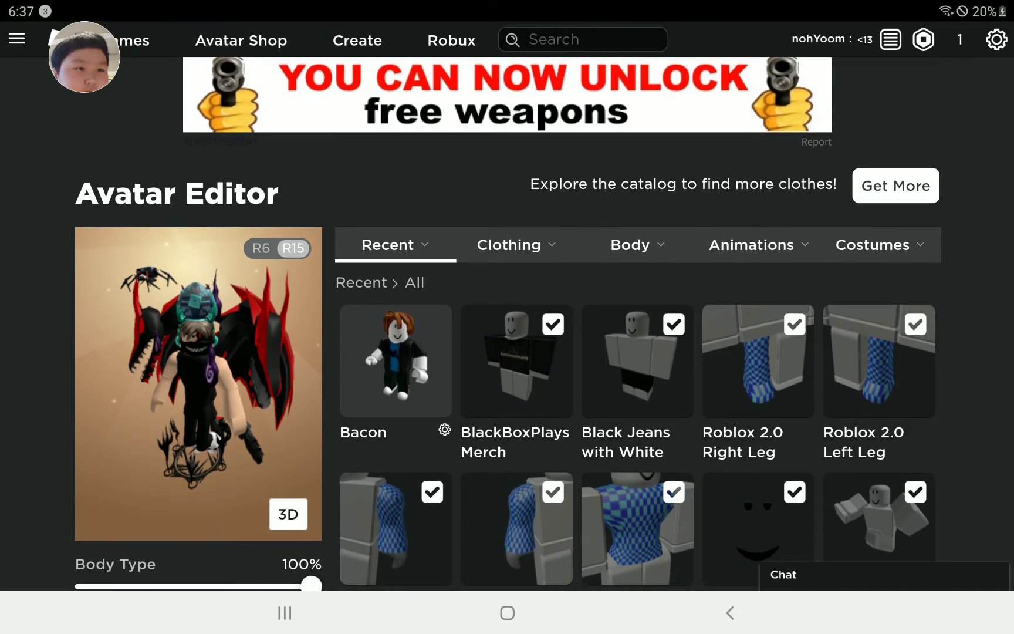
scroll(508, 357, up, 2)
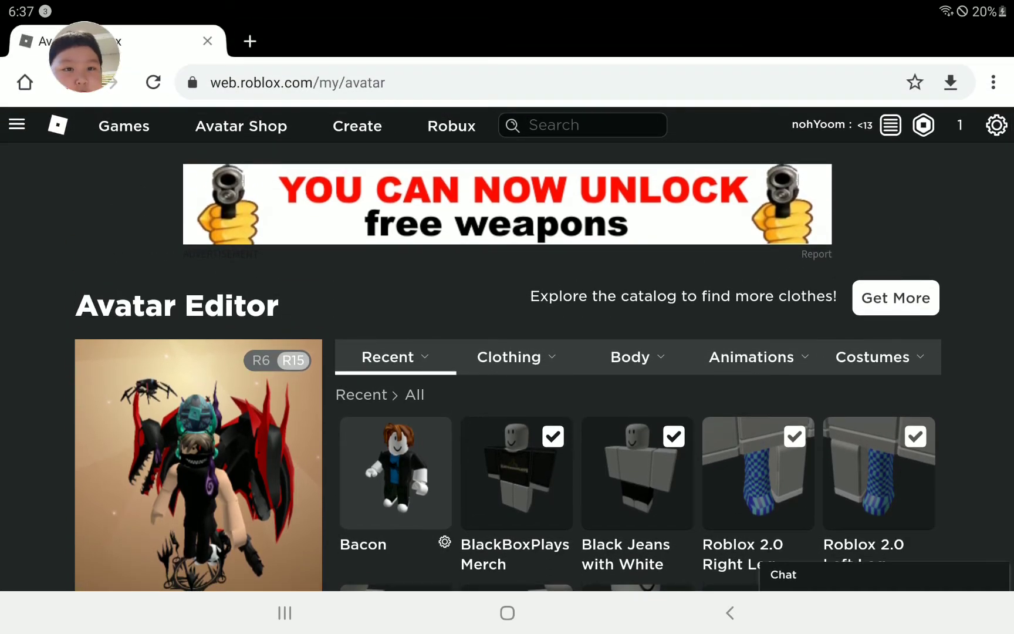
click(241, 125)
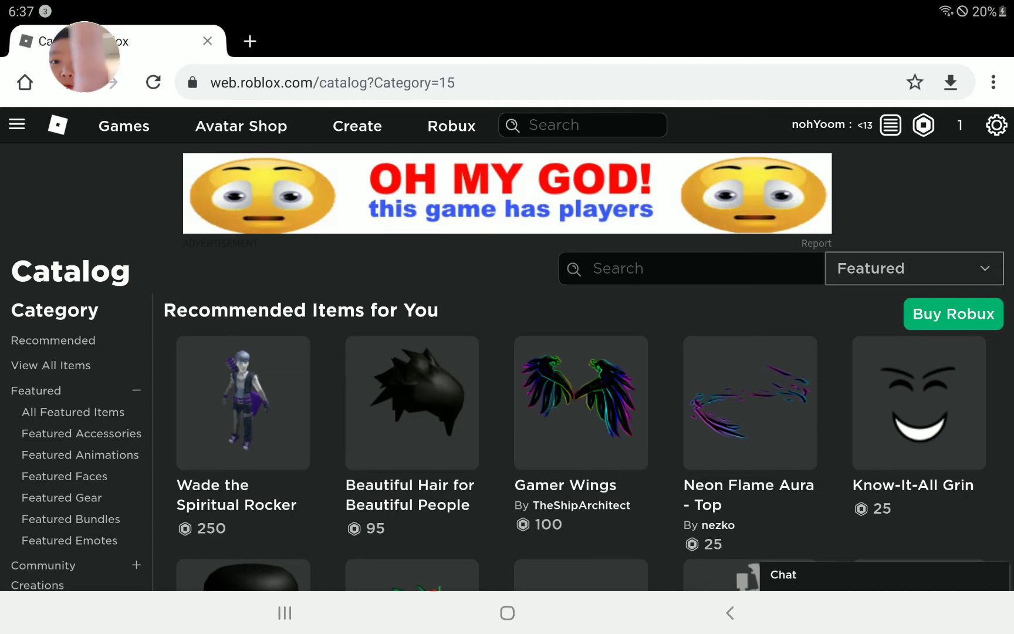
Reveal the site navigation panel over the Recommended Items catalog.
click(17, 124)
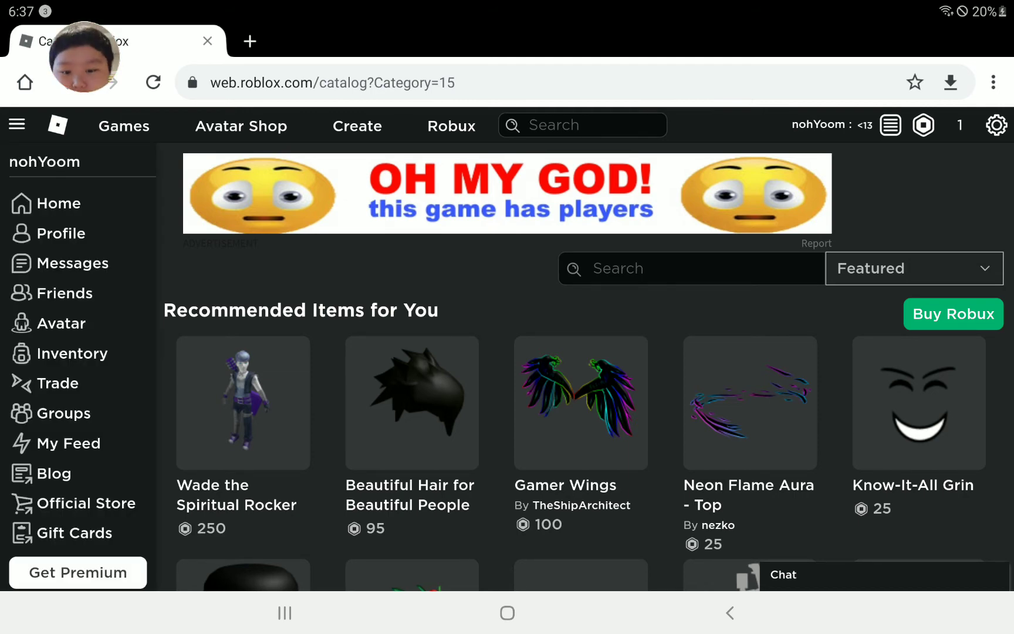
scroll(508, 357, down, 3)
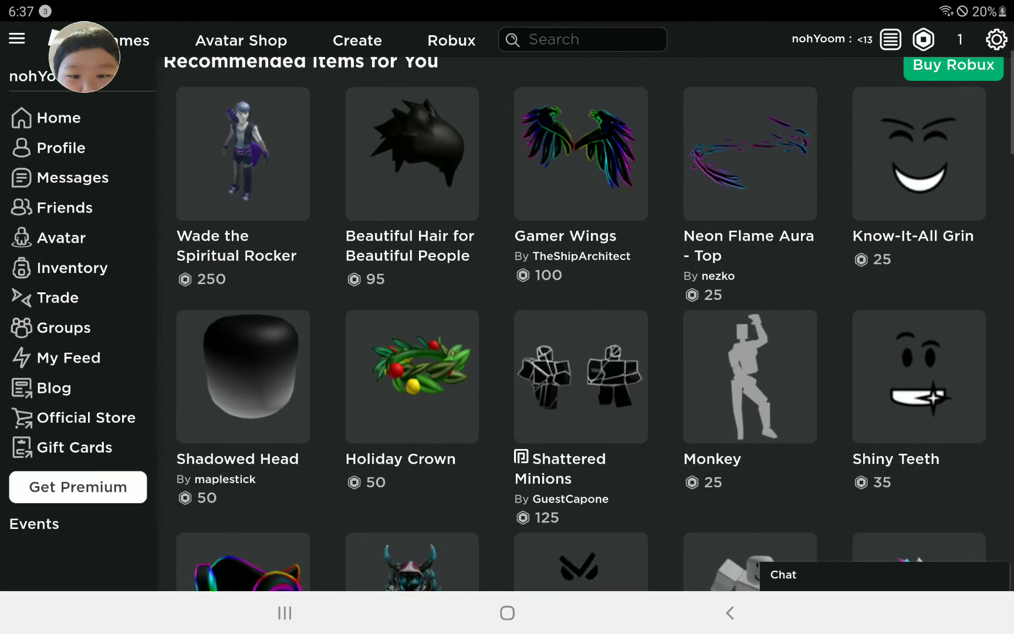
scroll(507, 357, down, 1)
scroll(507, 356, up, 5)
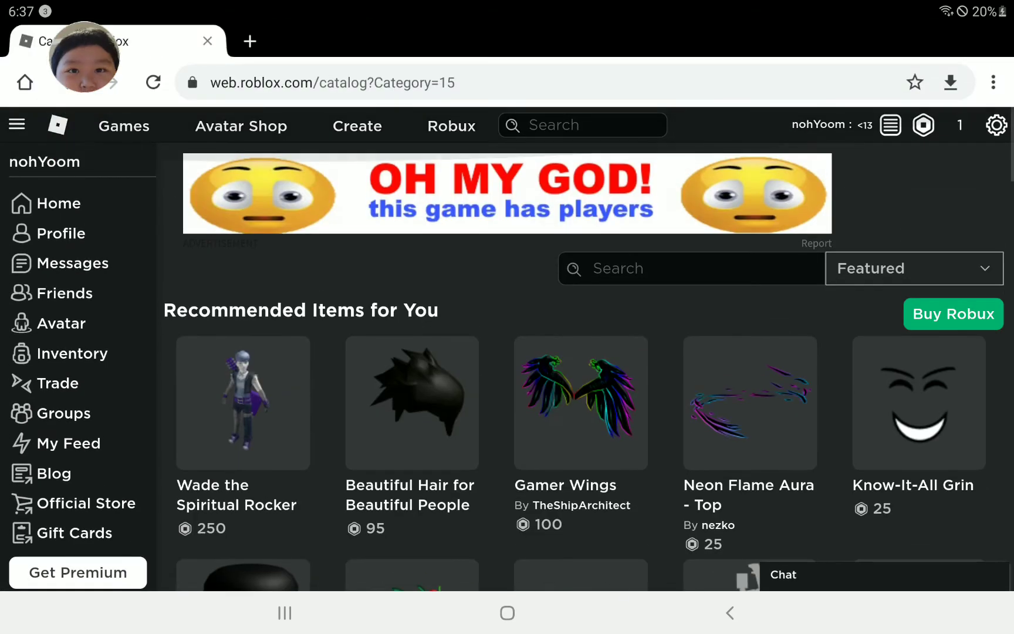
scroll(507, 357, down, 1)
scroll(507, 356, up, 1)
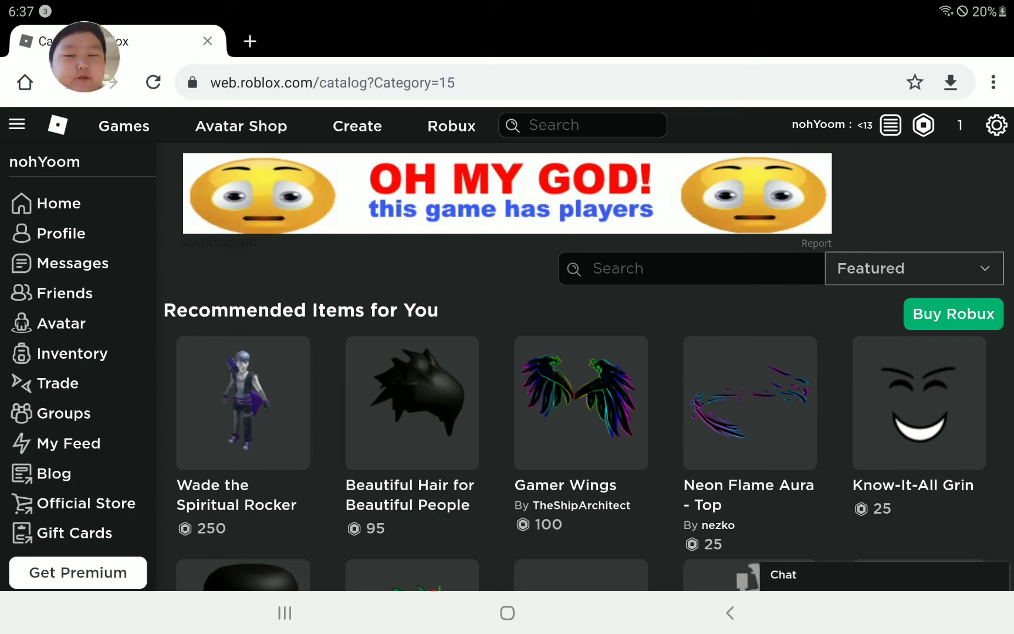
scroll(508, 356, down, 1)
scroll(507, 357, down, 1)
scroll(507, 356, down, 3)
scroll(507, 356, down, 3)
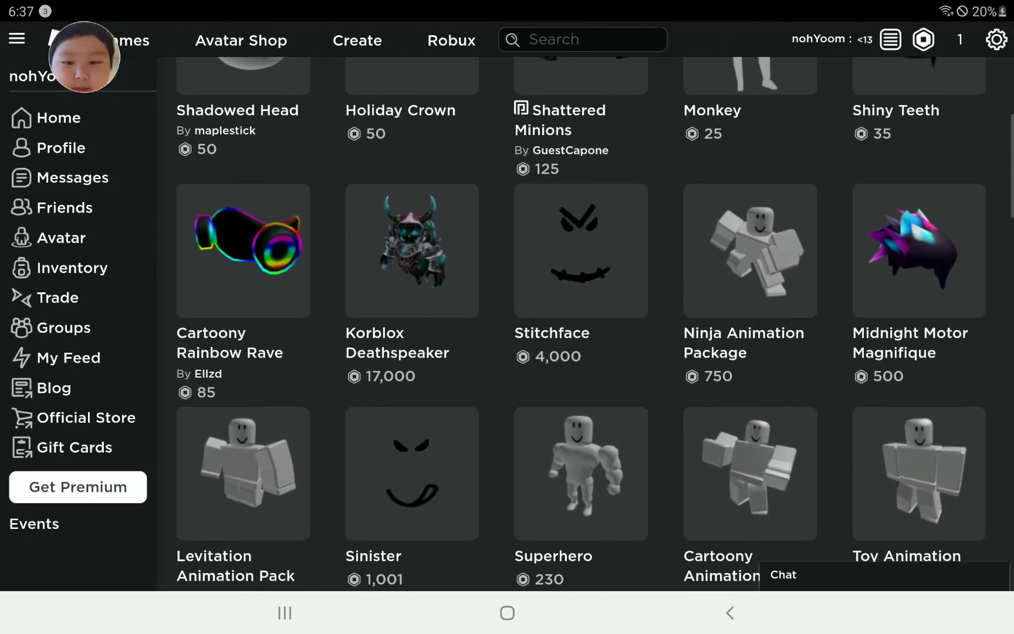
scroll(507, 356, up, 1)
scroll(507, 357, up, 3)
scroll(507, 356, up, 3)
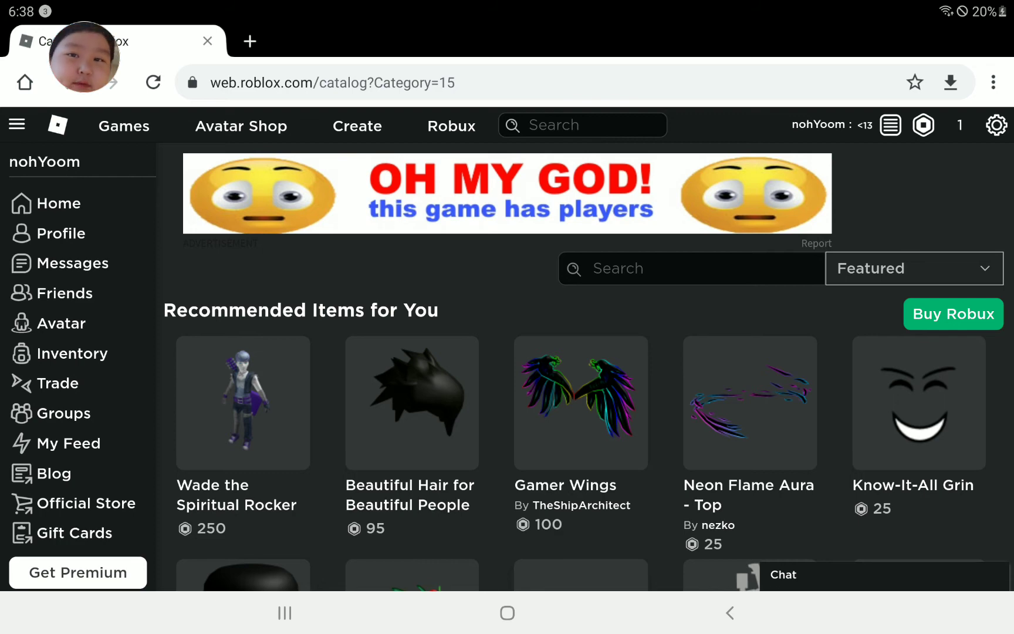
Go to the Games page and view the Adopt Me! game page by DreamCraft.
click(124, 126)
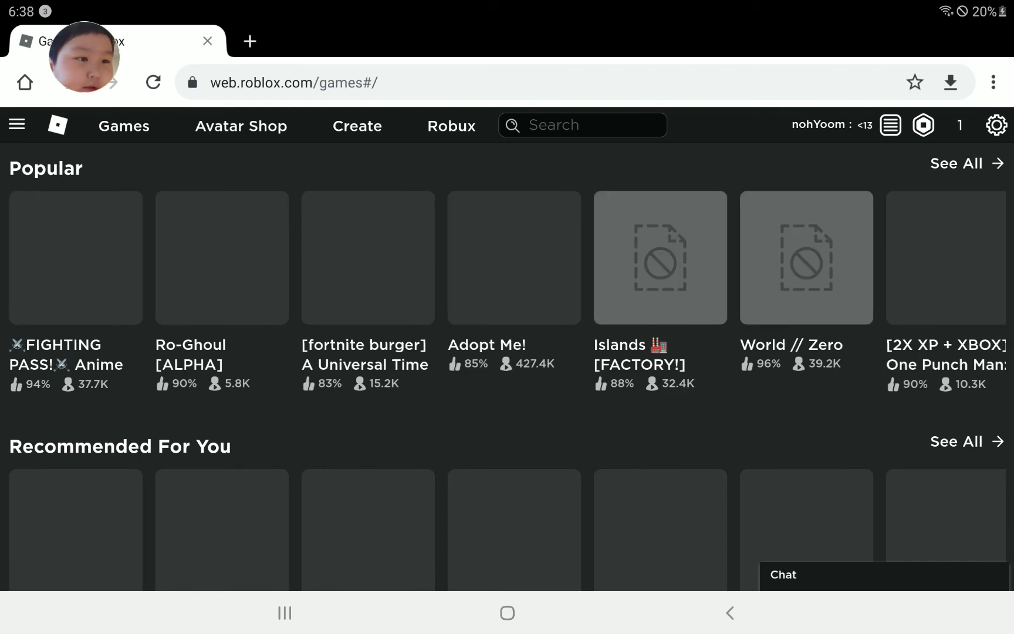
scroll(507, 316, down, 2)
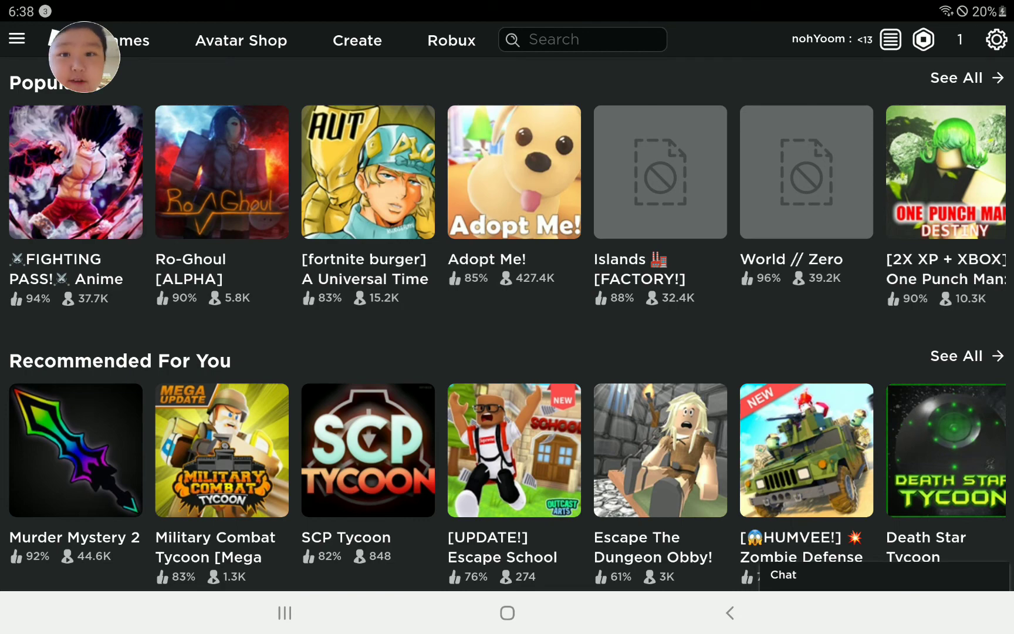
click(514, 198)
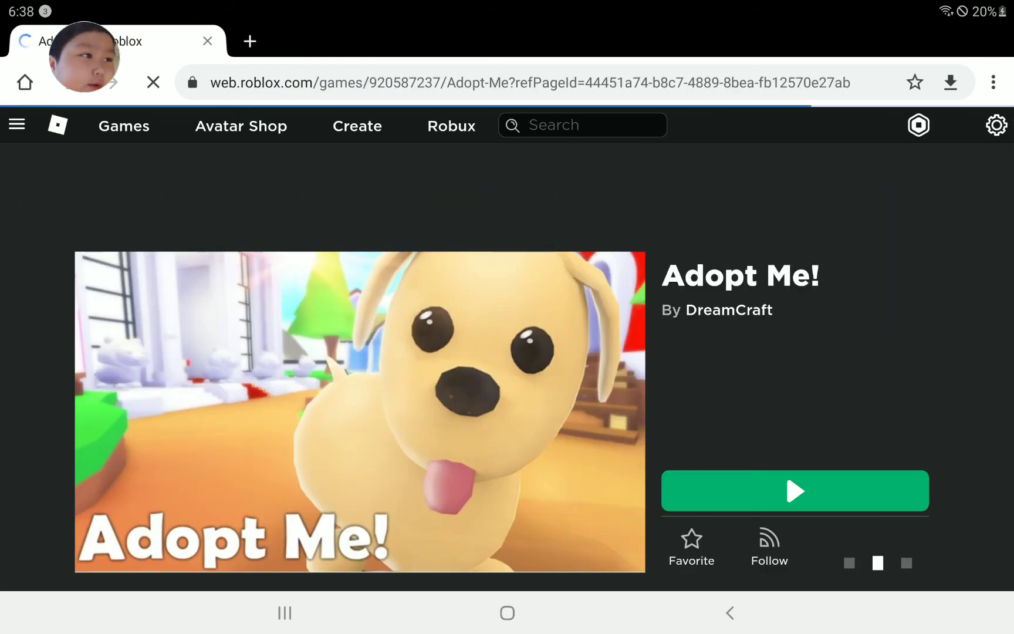
click(993, 82)
scroll(936, 317, down, 3)
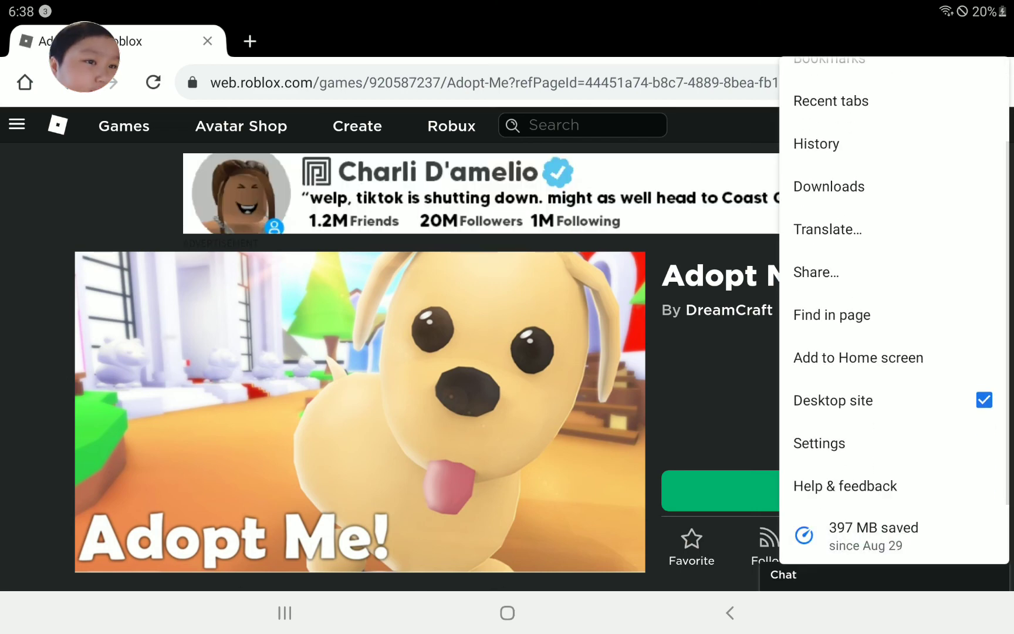
Dismiss Chrome's options menu and launch Adopt Me! with the green Play button.
key(Escape)
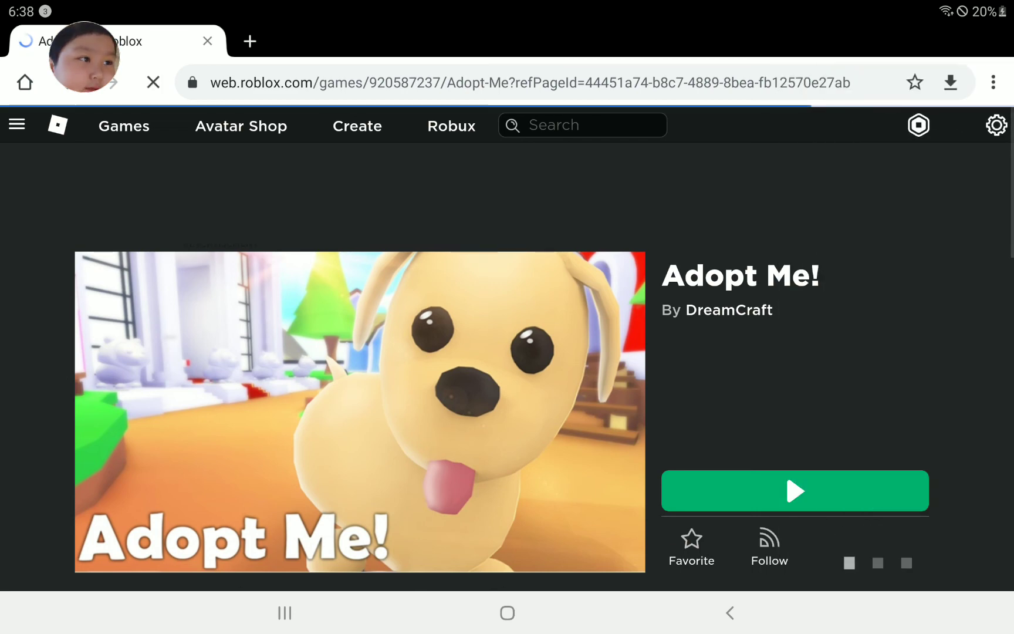
scroll(508, 357, down, 2)
click(795, 344)
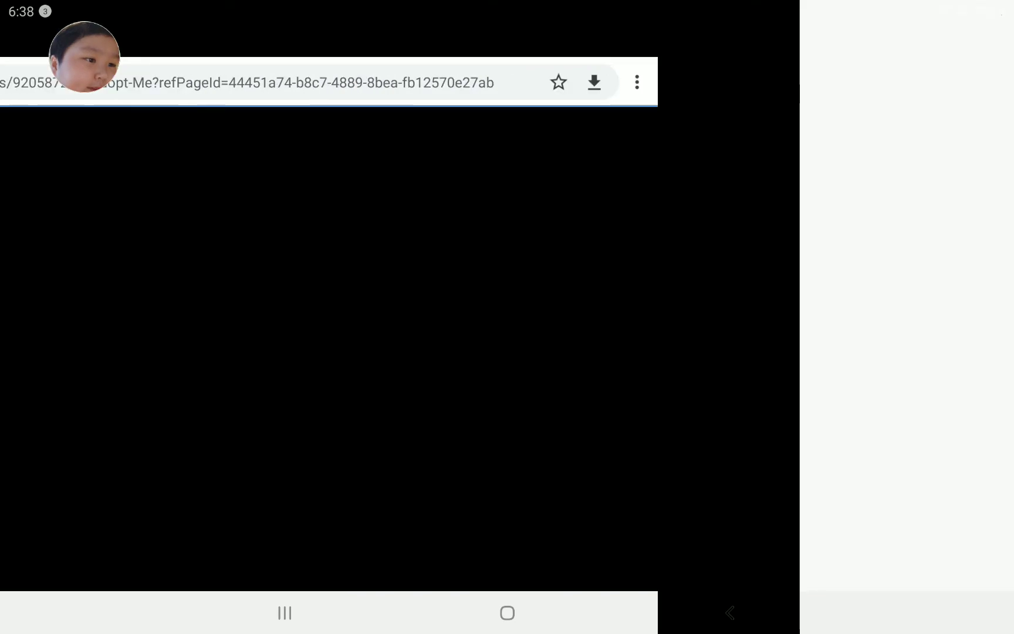